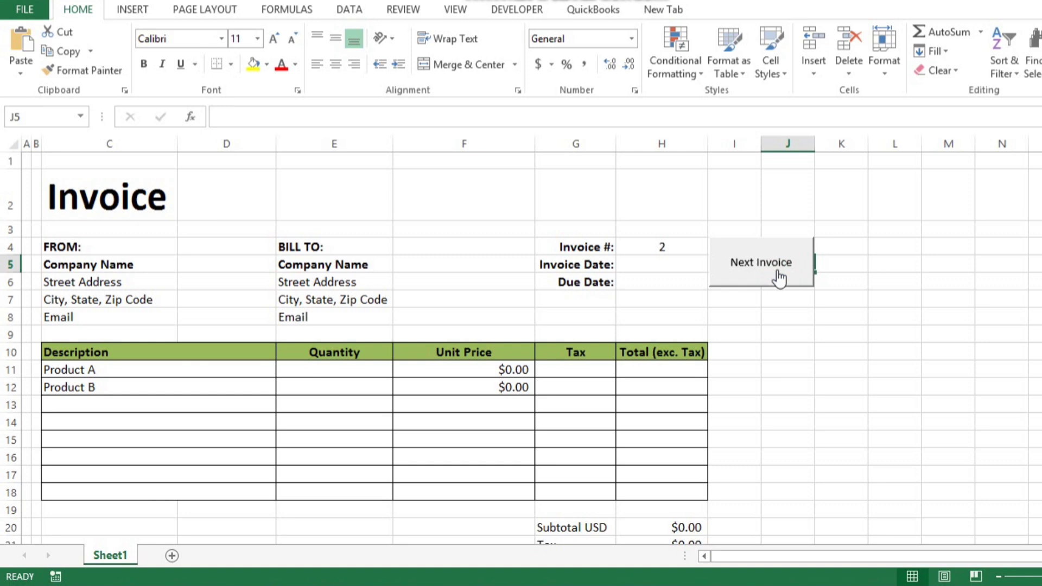
# Try the Next Invoice button twice in the finished example to advance the invoice number
pyautogui.click(778, 278)
pyautogui.click(779, 277)
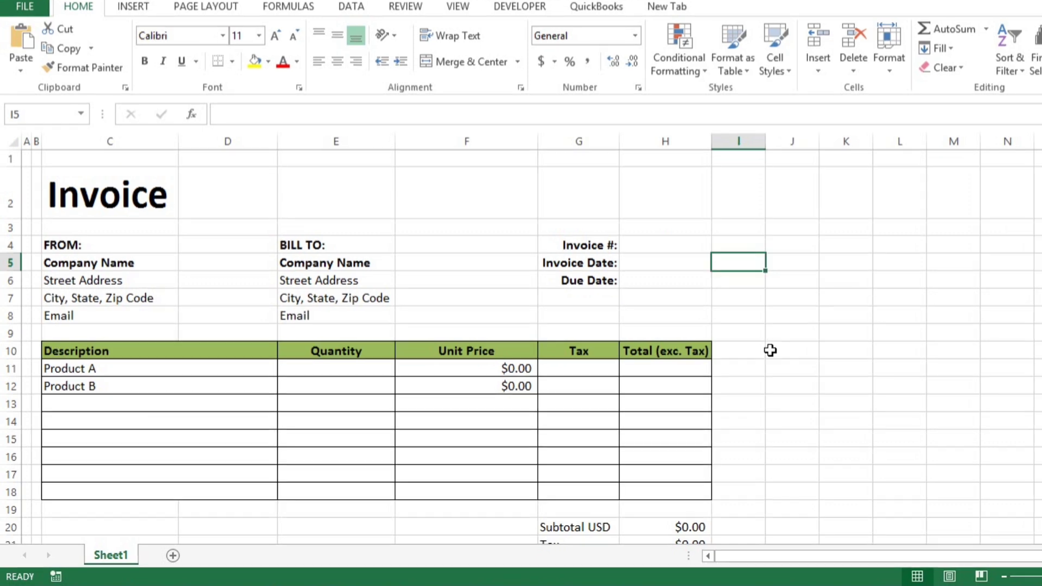
# Check in the ribbon customization options that the Developer tab is enabled, and accept the settings
pyautogui.click(694, 244)
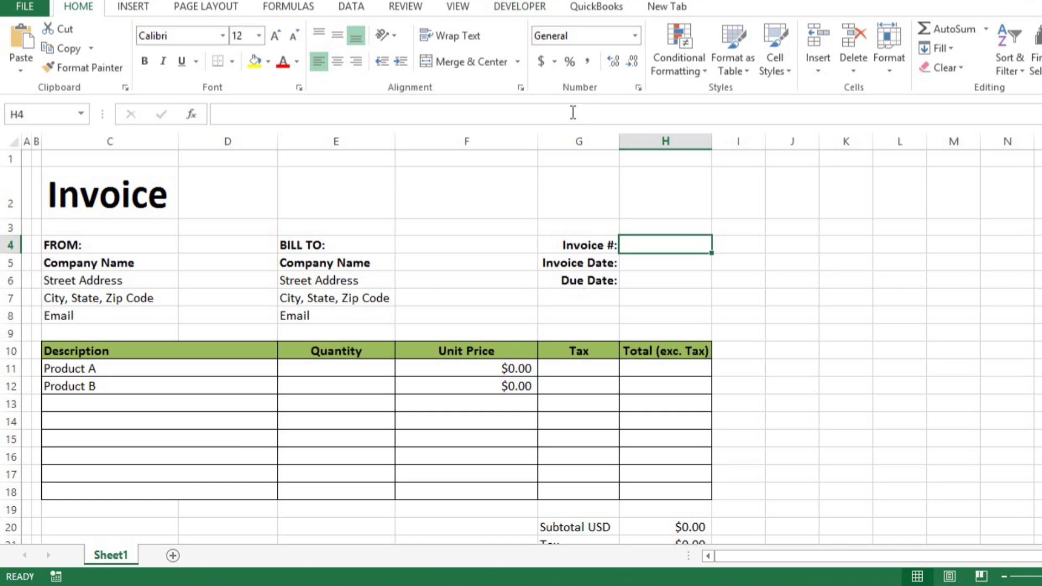
pyautogui.rightClick(615, 88)
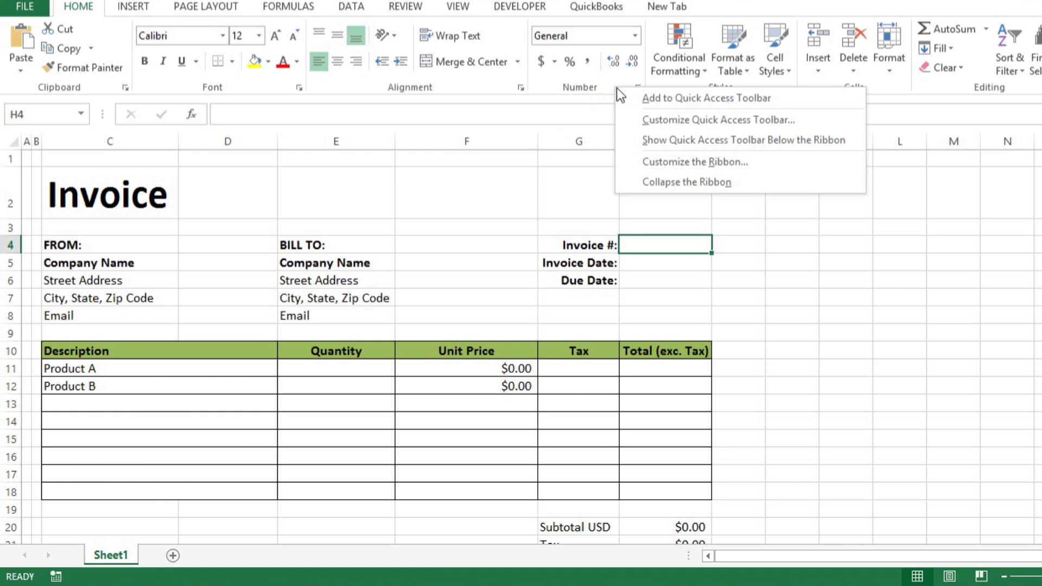
pyautogui.click(657, 163)
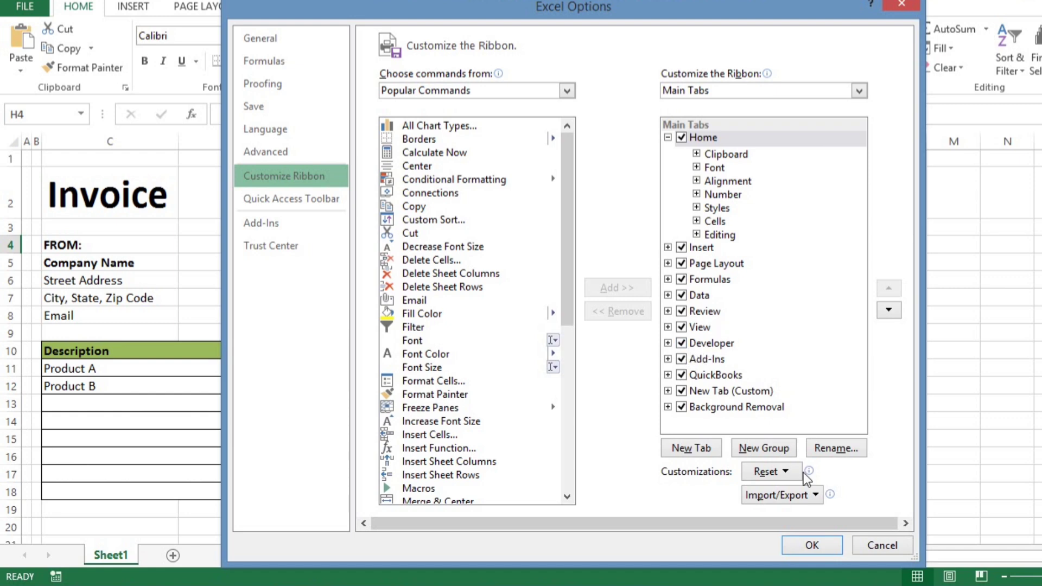
pyautogui.click(796, 551)
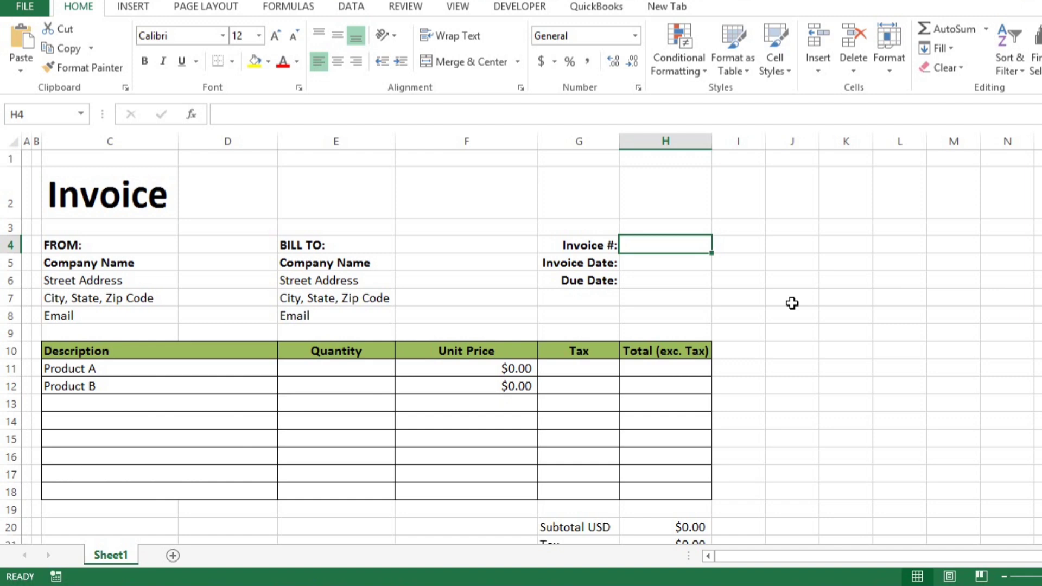
# Draw a form-control button beside the Invoice # cell, over columns I and J, and start a new macro for it
pyautogui.click(535, 10)
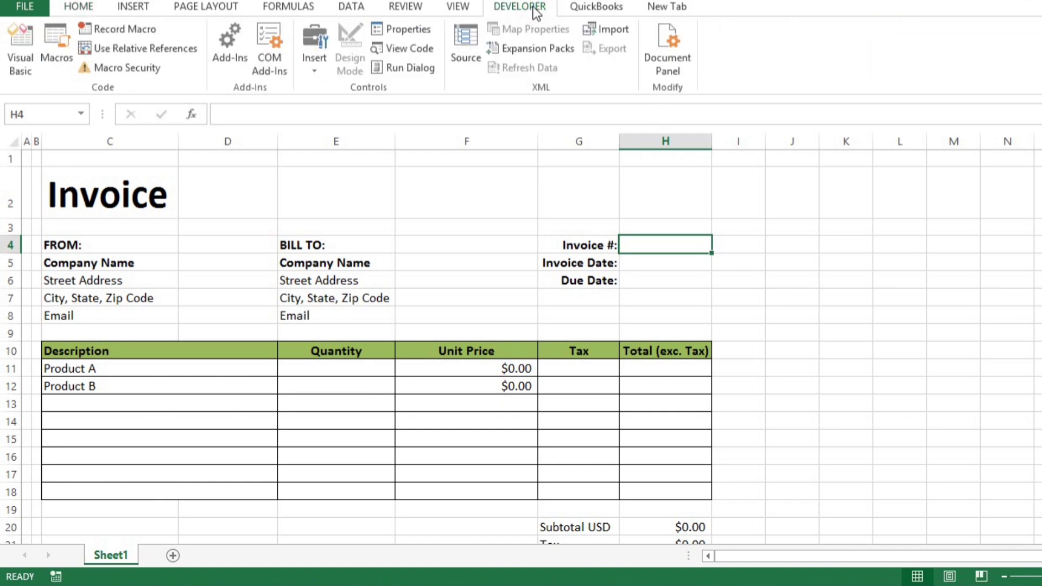
pyautogui.click(320, 74)
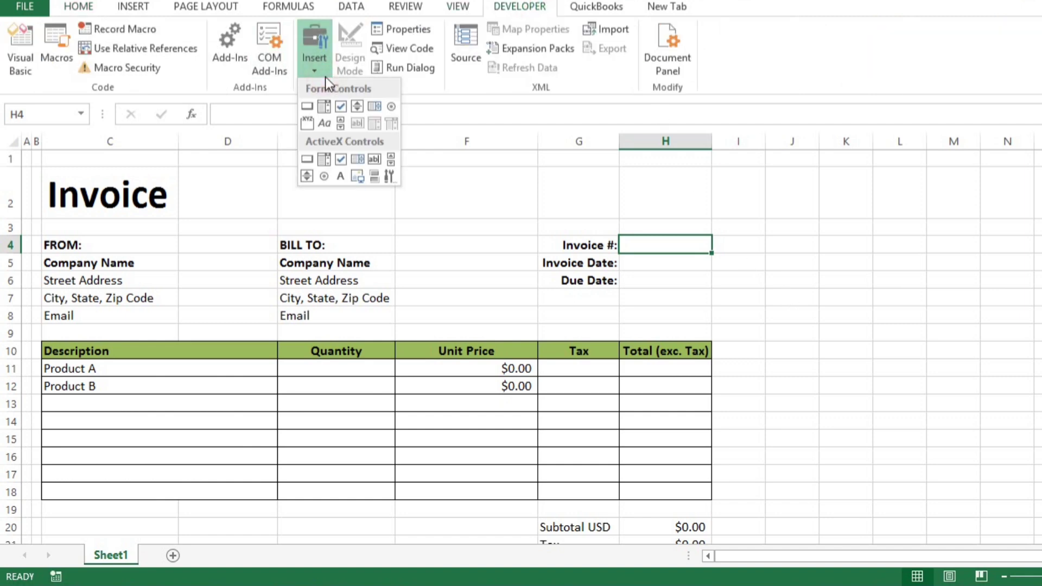
pyautogui.click(308, 106)
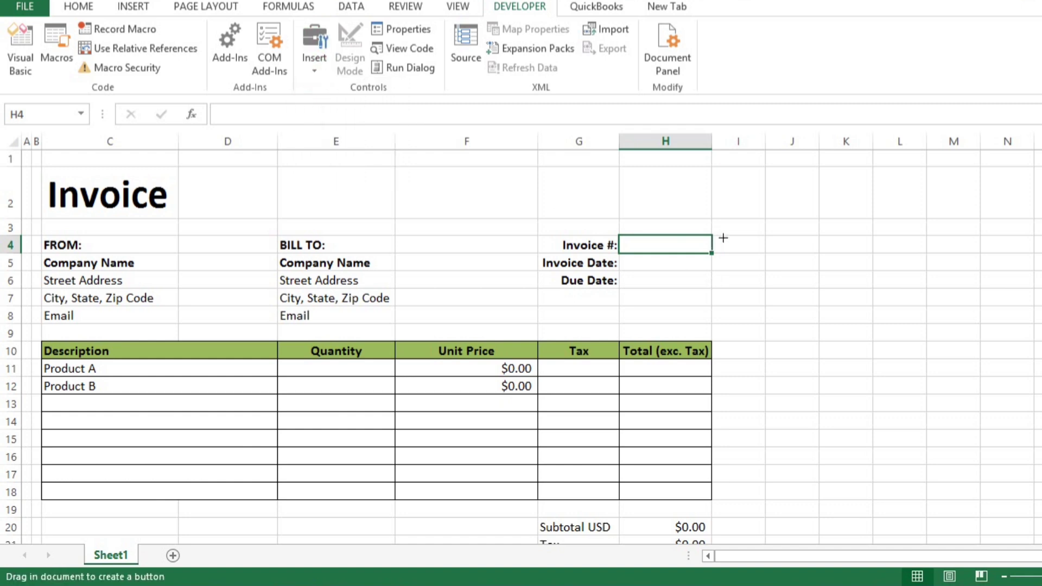
pyautogui.moveTo(731, 239); pyautogui.dragTo(811, 278)
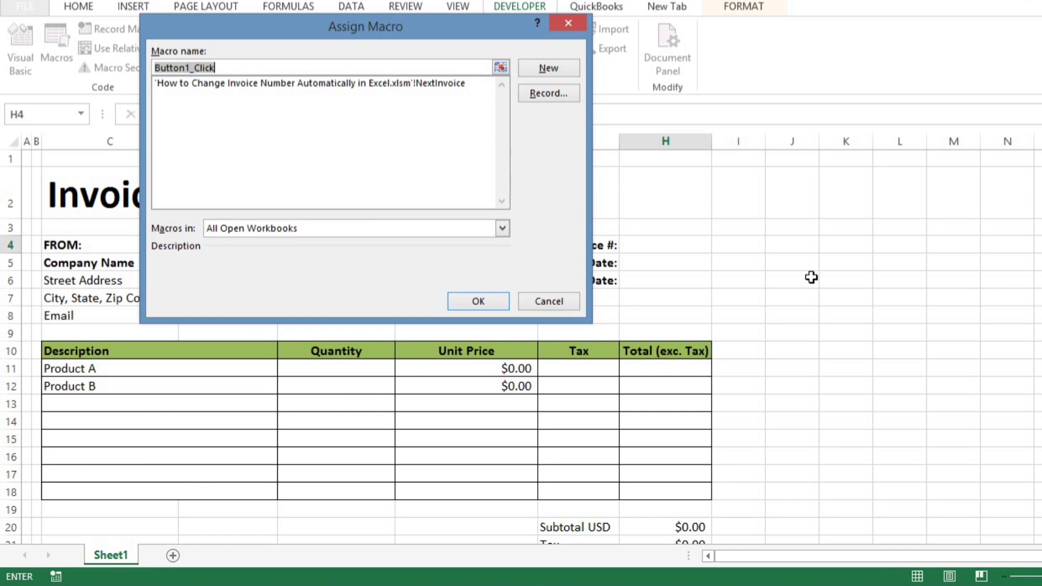
pyautogui.click(571, 67)
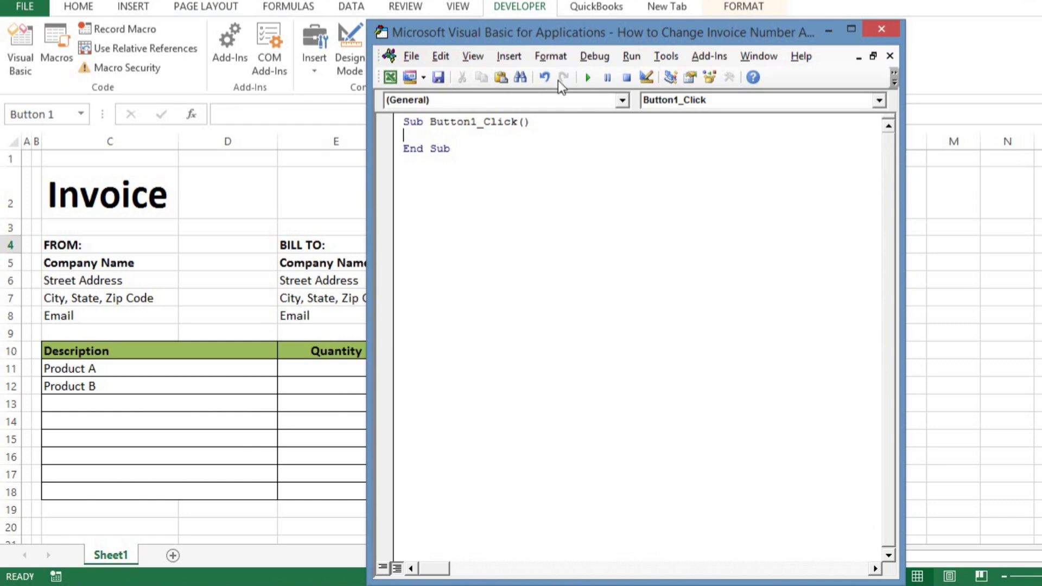
# Replace the default button procedure with the copied NextInvoice macro, Range("H4").Value = Val(Range("H4").Value) + 1, and close the code editor
pyautogui.moveTo(495, 161); pyautogui.dragTo(392, 103)
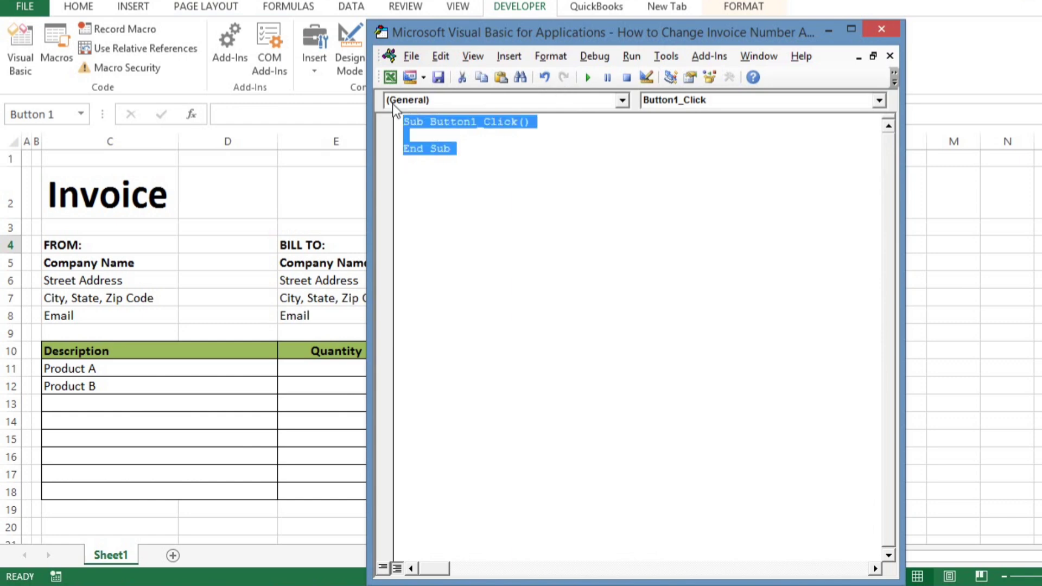
pyautogui.press('Delete')
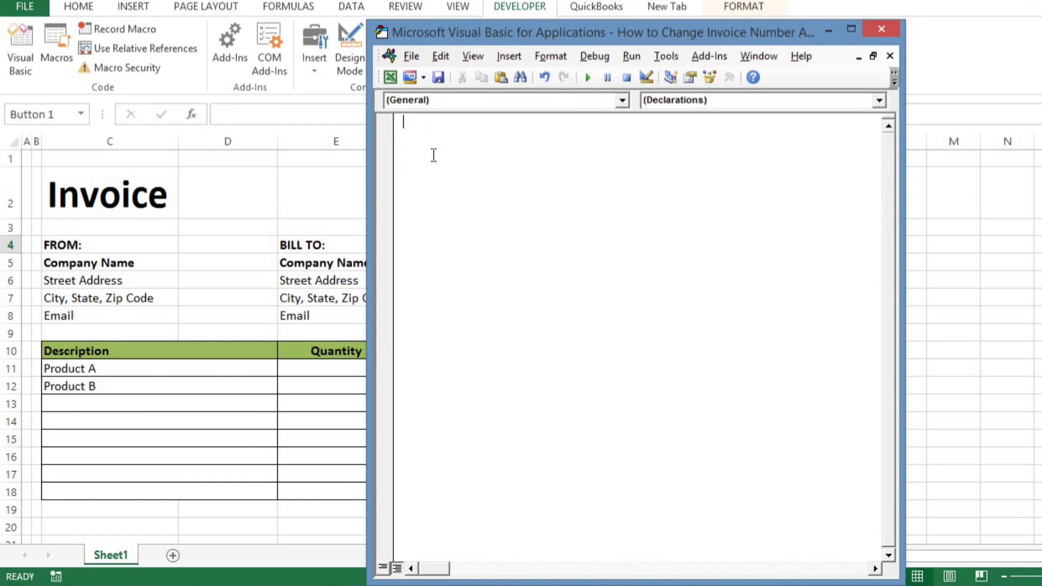
pyautogui.rightClick(415, 123)
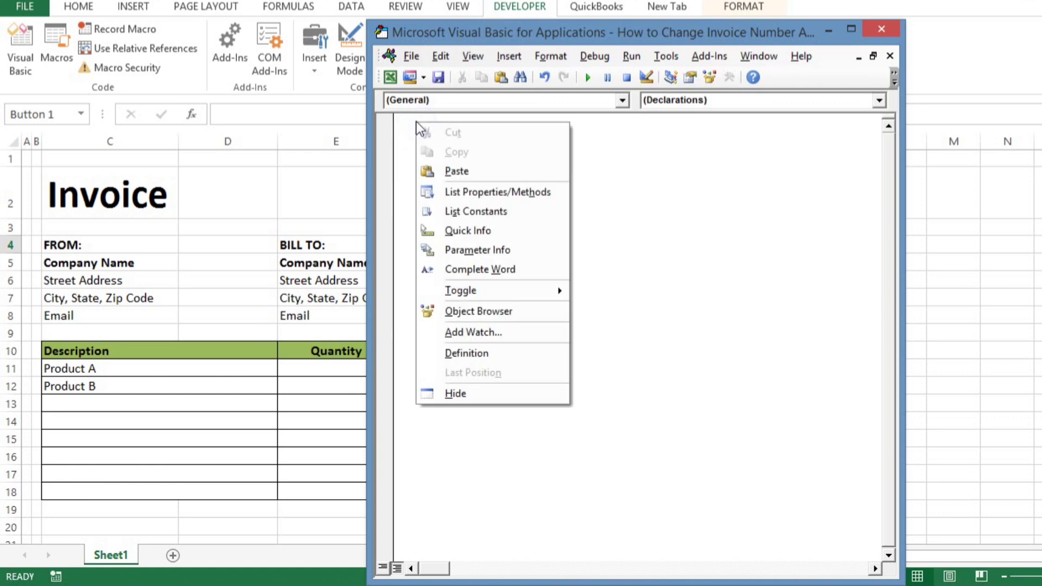
pyautogui.click(455, 178)
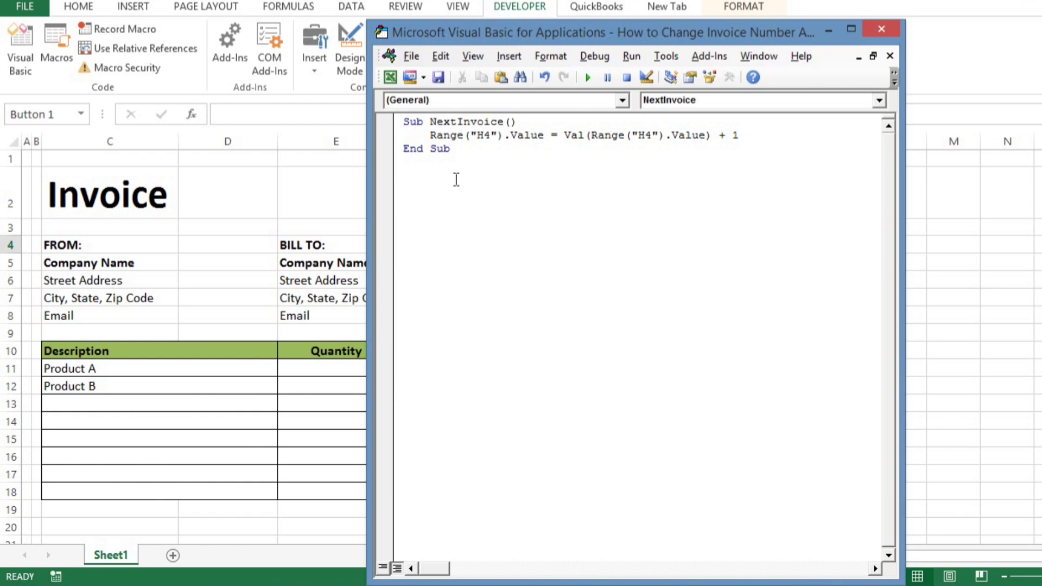
pyautogui.click(880, 30)
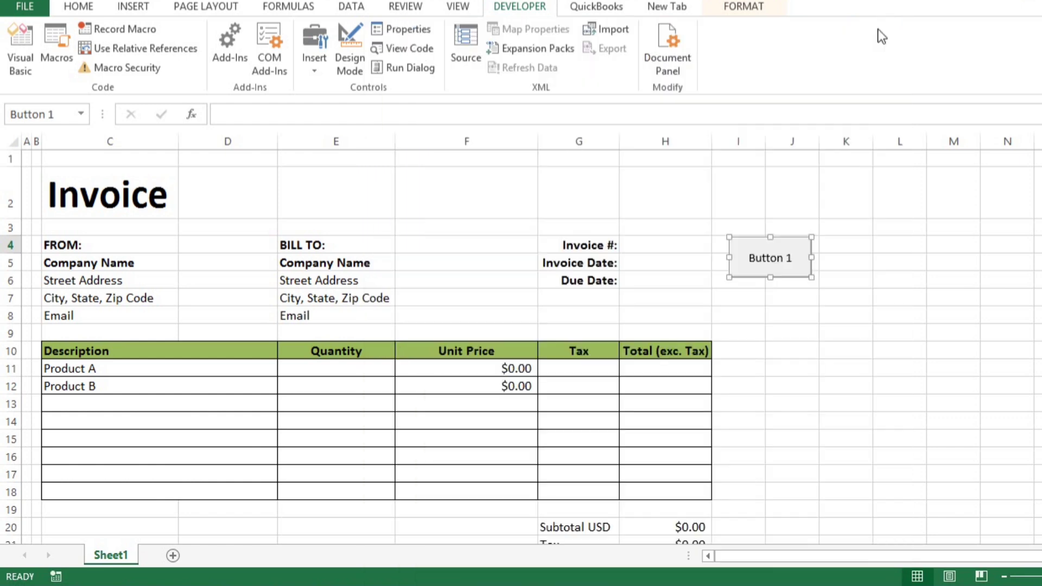
# Assign this workbook's NextInvoice macro to the new button and deselect the button
pyautogui.rightClick(779, 266)
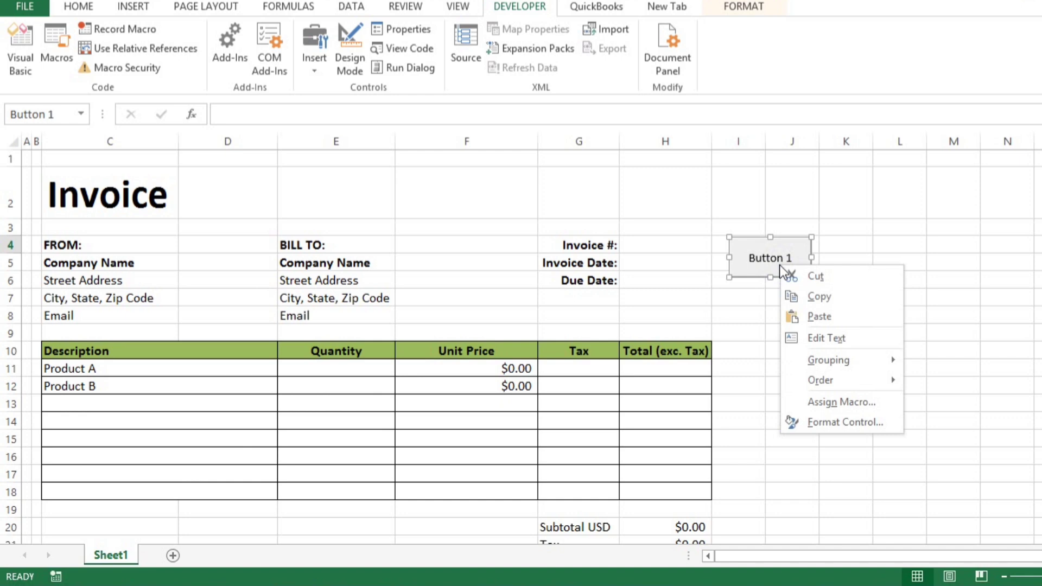
pyautogui.click(828, 403)
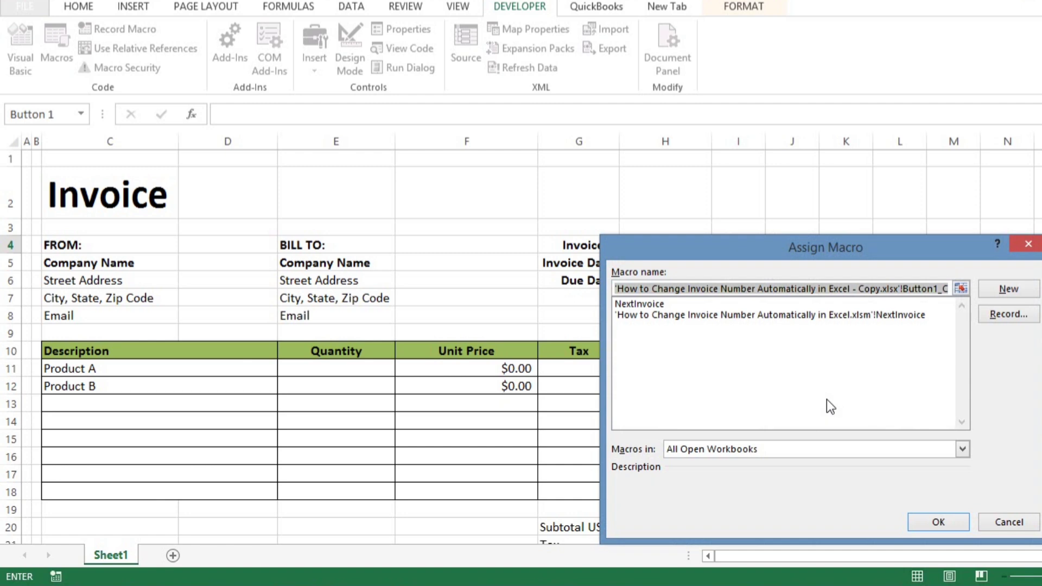
pyautogui.click(672, 304)
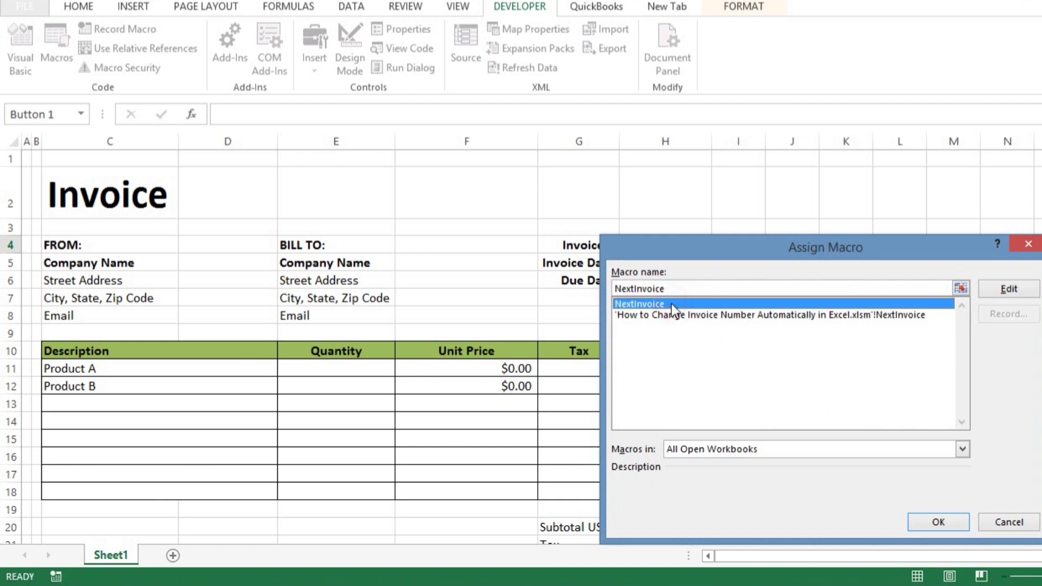
pyautogui.click(947, 522)
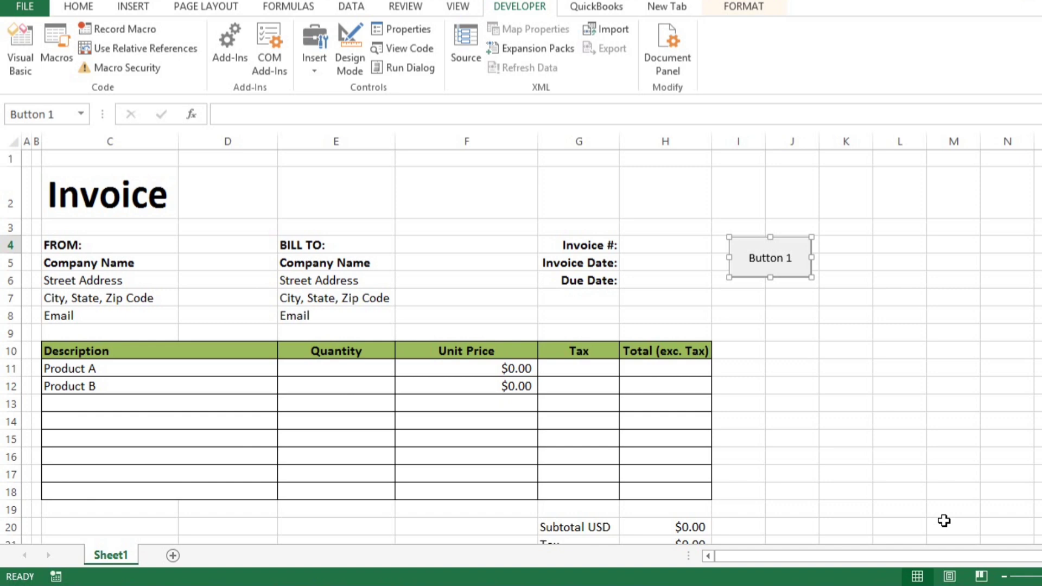
pyautogui.click(786, 314)
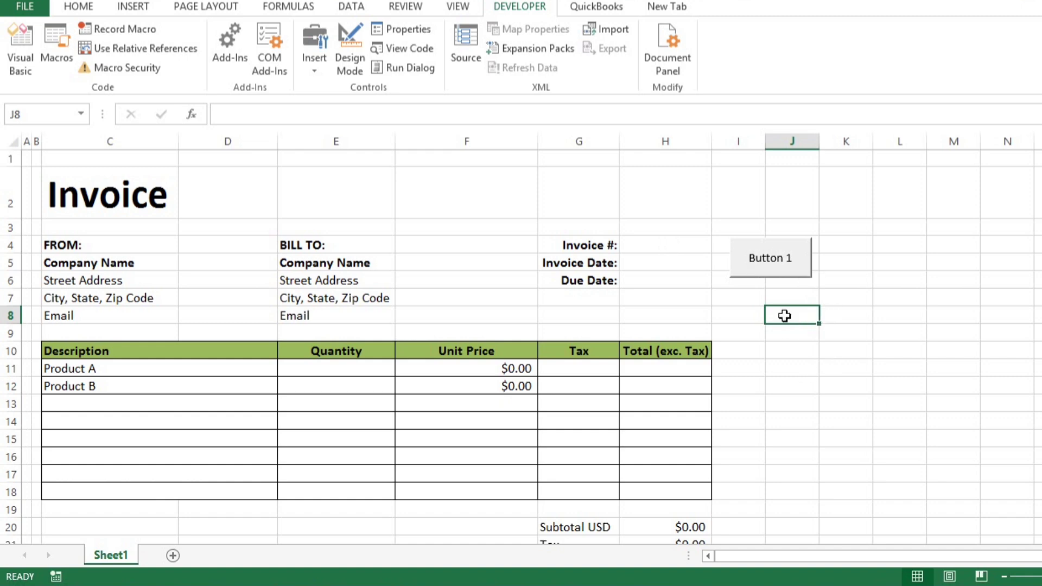
# Change the button's label to "Next Invoice" and finish editing its text
pyautogui.rightClick(773, 265)
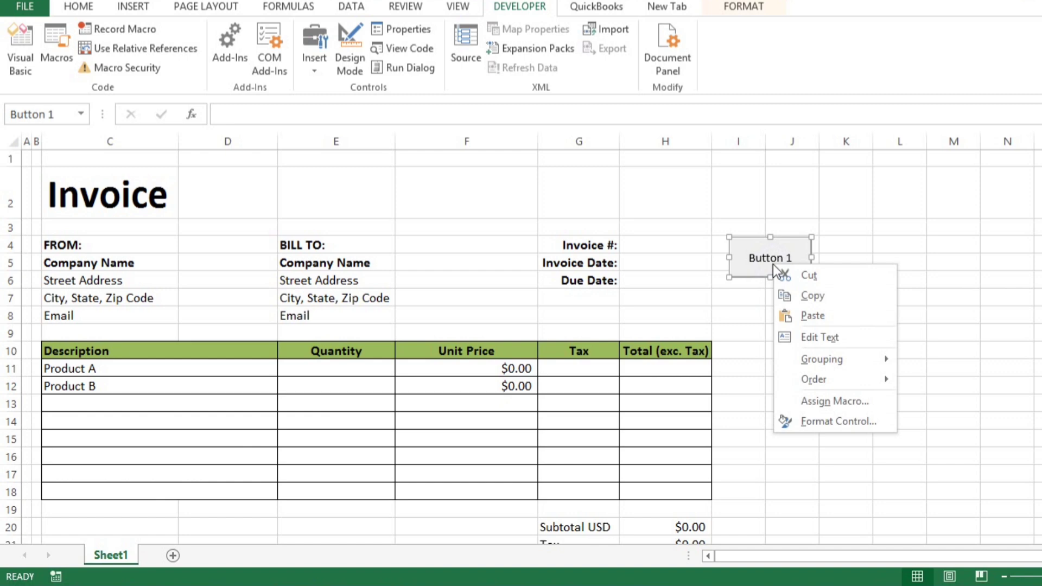
pyautogui.click(829, 340)
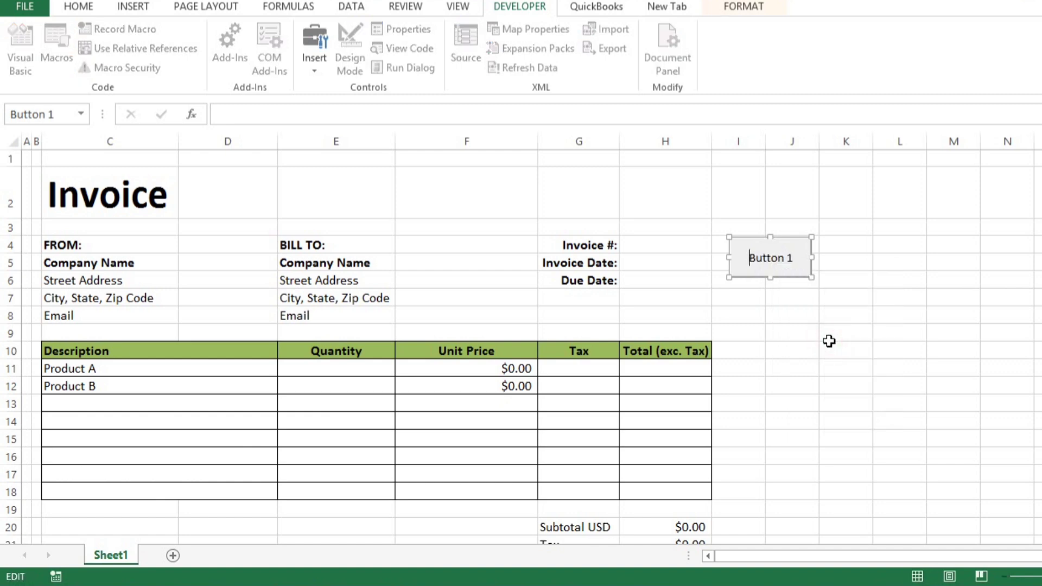
pyautogui.press('BackSpace')
pyautogui.press('BackSpace')
pyautogui.press('BackSpace')
pyautogui.press('BackSpace')
pyautogui.press('BackSpace')
pyautogui.press('BackSpace')
pyautogui.press('BackSpace')
pyautogui.press('BackSpace')
pyautogui.write('Next Invoice')
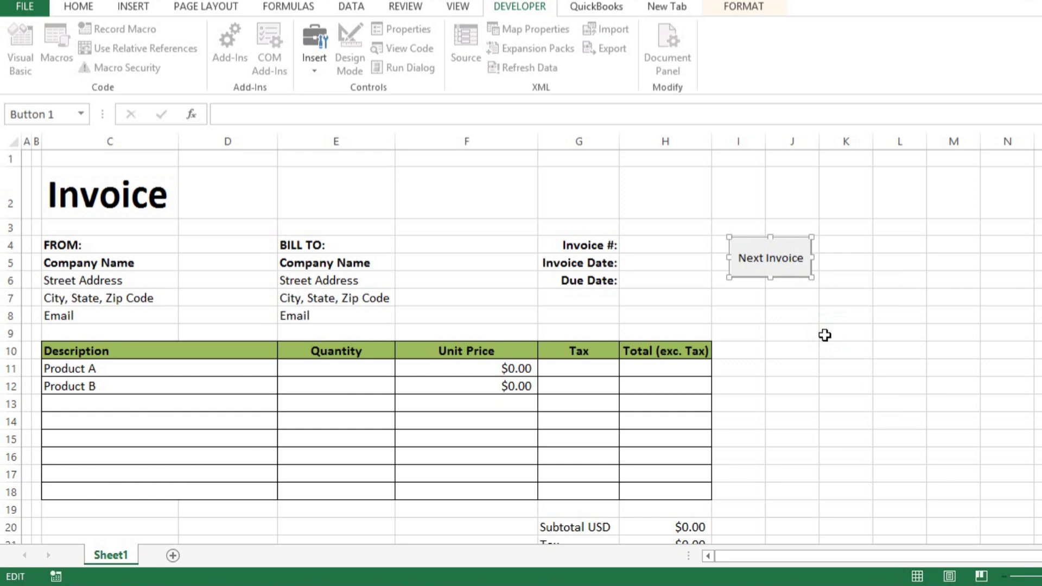
pyautogui.click(782, 283)
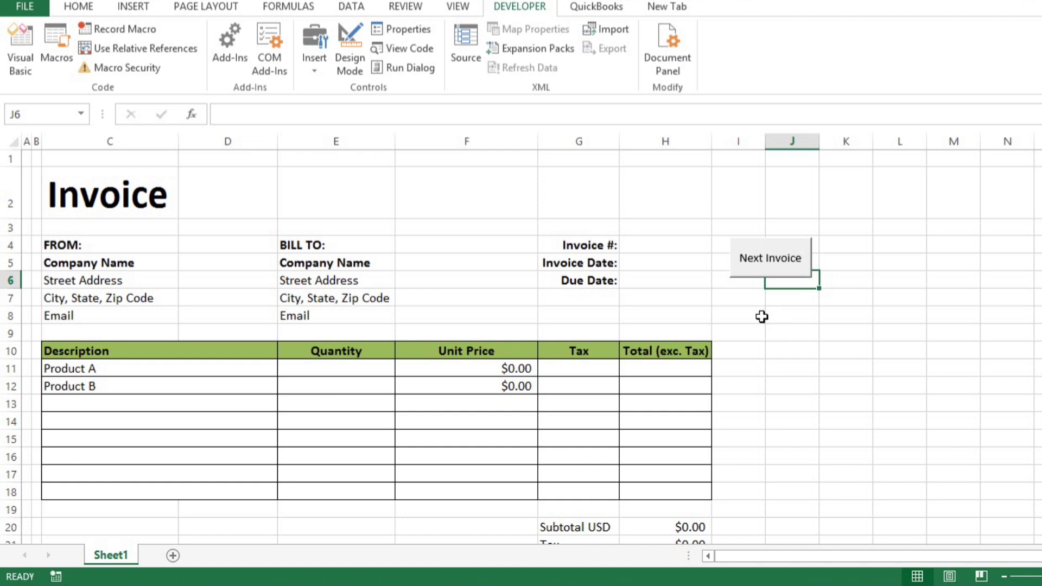
# Run the Next Invoice button's macro three times to bring the invoice number to 3
pyautogui.click(771, 273)
pyautogui.click(772, 273)
pyautogui.click(772, 273)
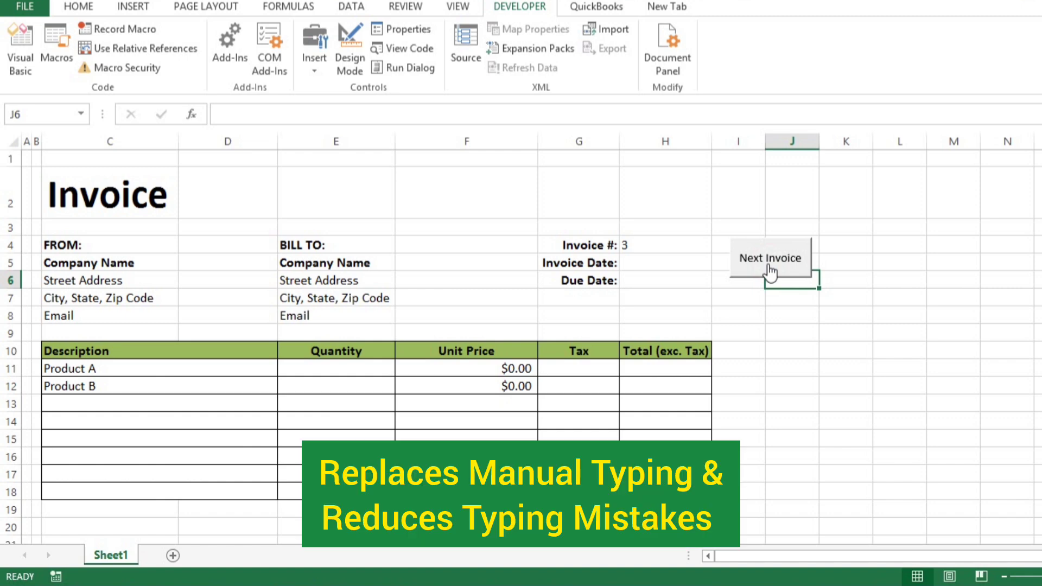
# Center the invoice number horizontally in cell H4
pyautogui.click(677, 249)
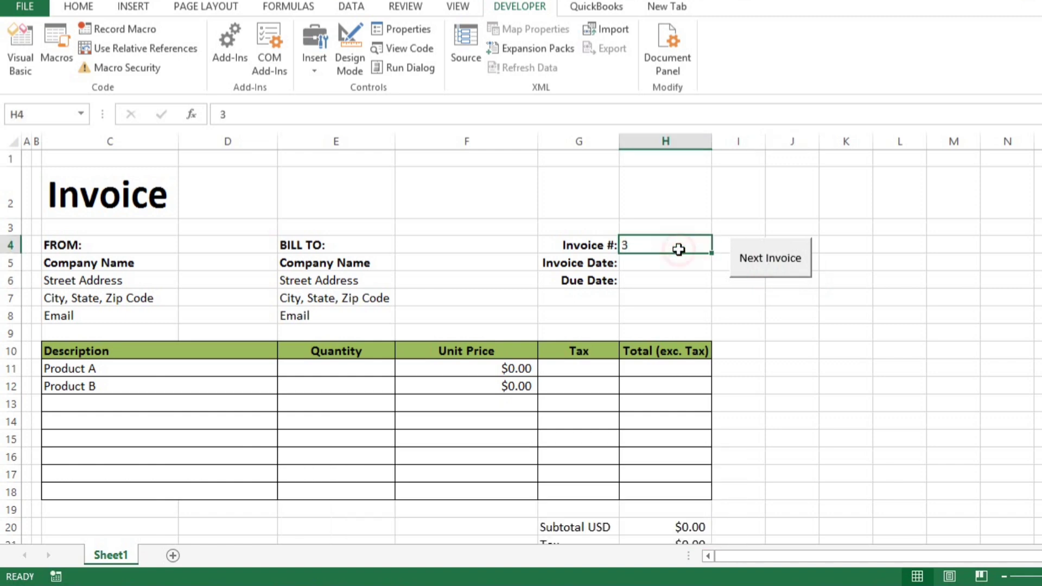
pyautogui.click(79, 7)
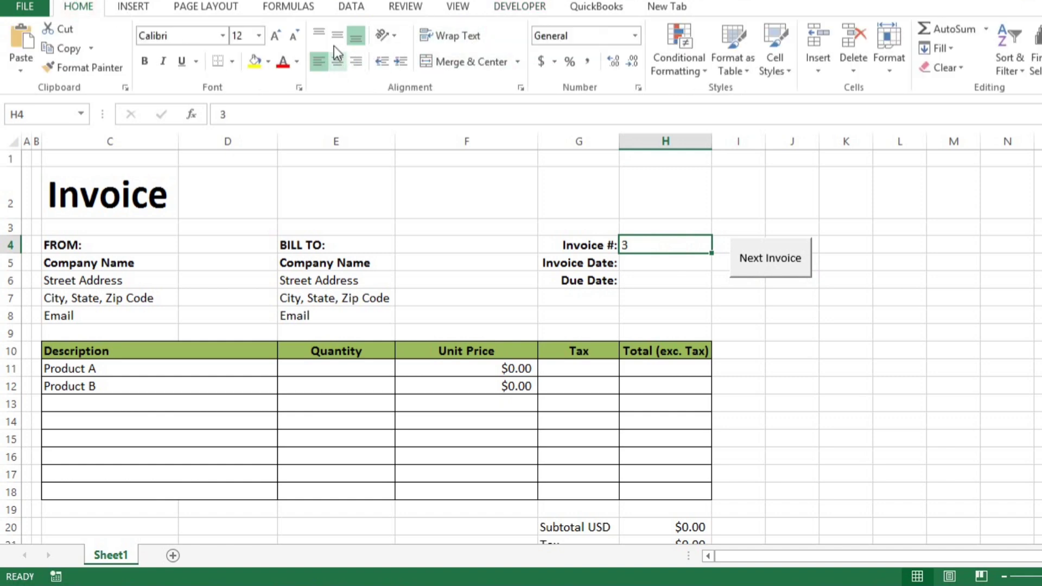
pyautogui.click(339, 63)
# Save the workbook to the Desktop as an Excel Macro-Enabled Workbook named "How to Change Invoice Number Automatically in Excel - Copy.xlsm"
pyautogui.click(20, 15)
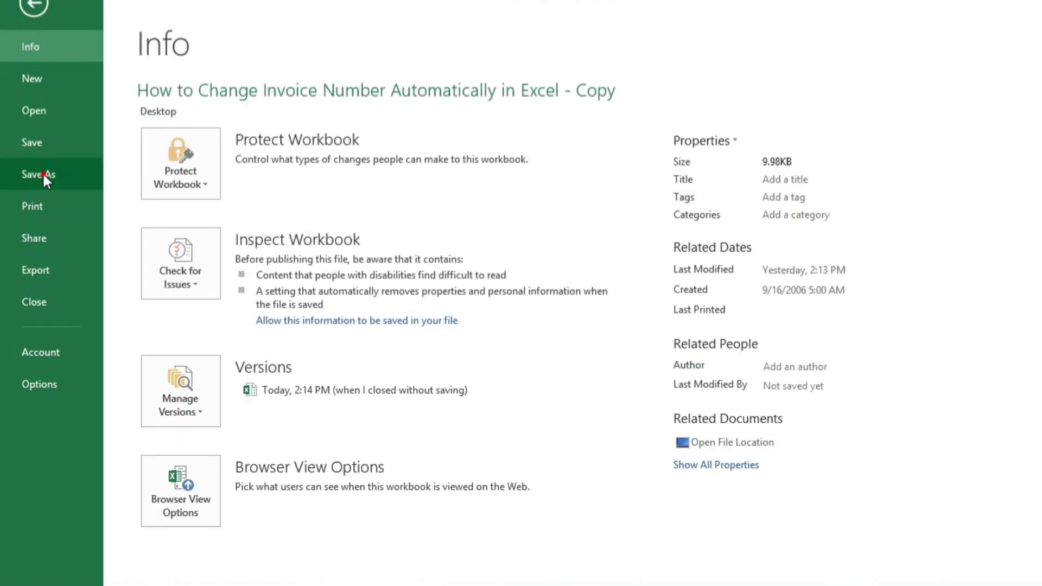
pyautogui.click(42, 171)
pyautogui.click(436, 152)
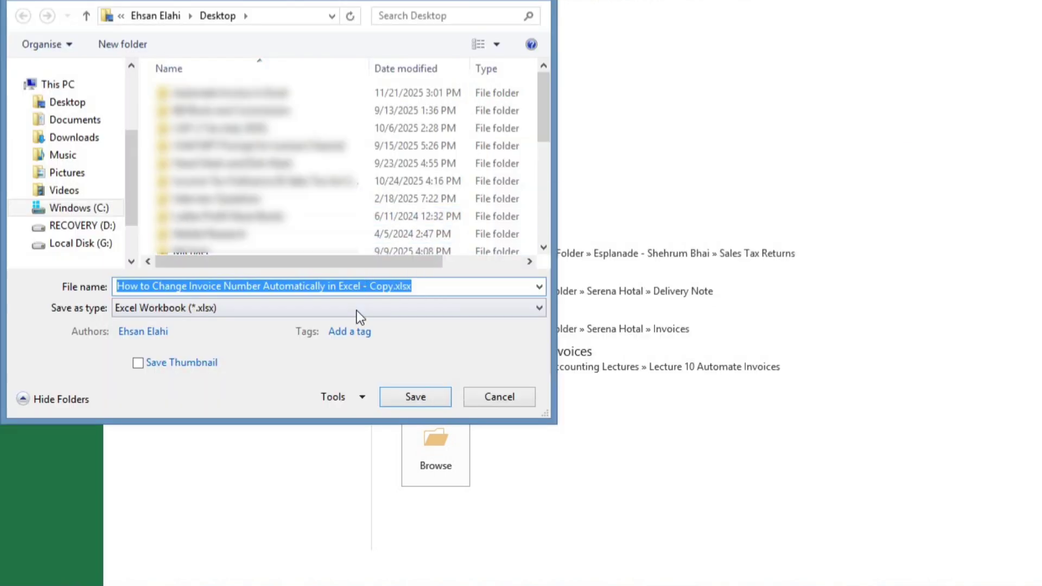
pyautogui.click(357, 309)
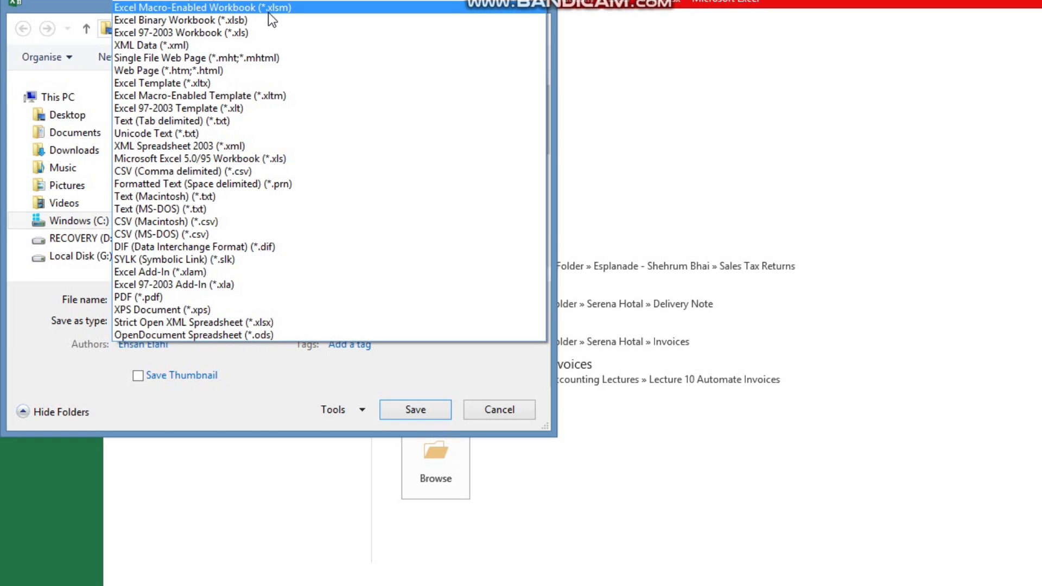
pyautogui.click(268, 12)
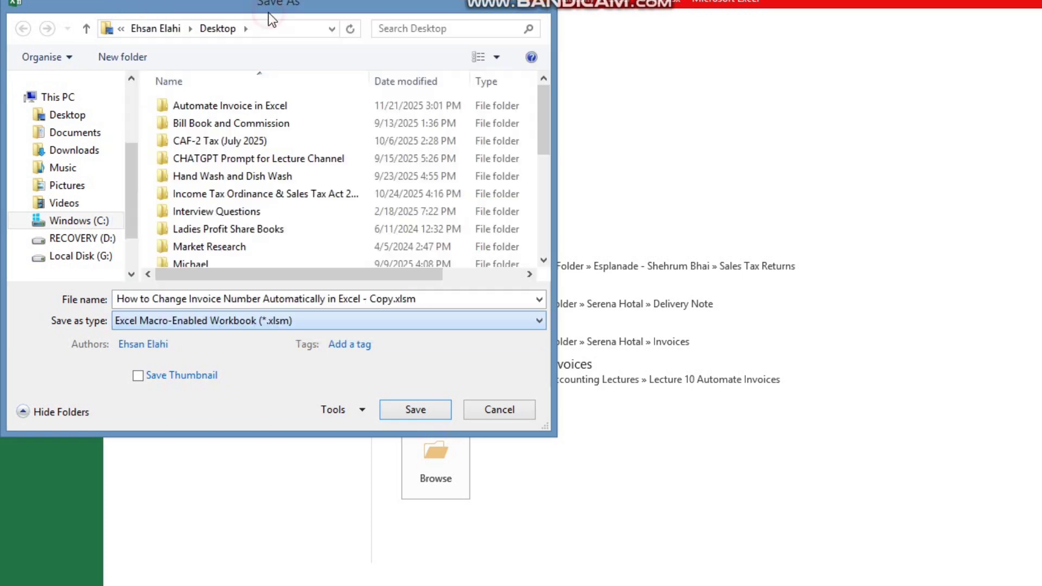
pyautogui.click(422, 396)
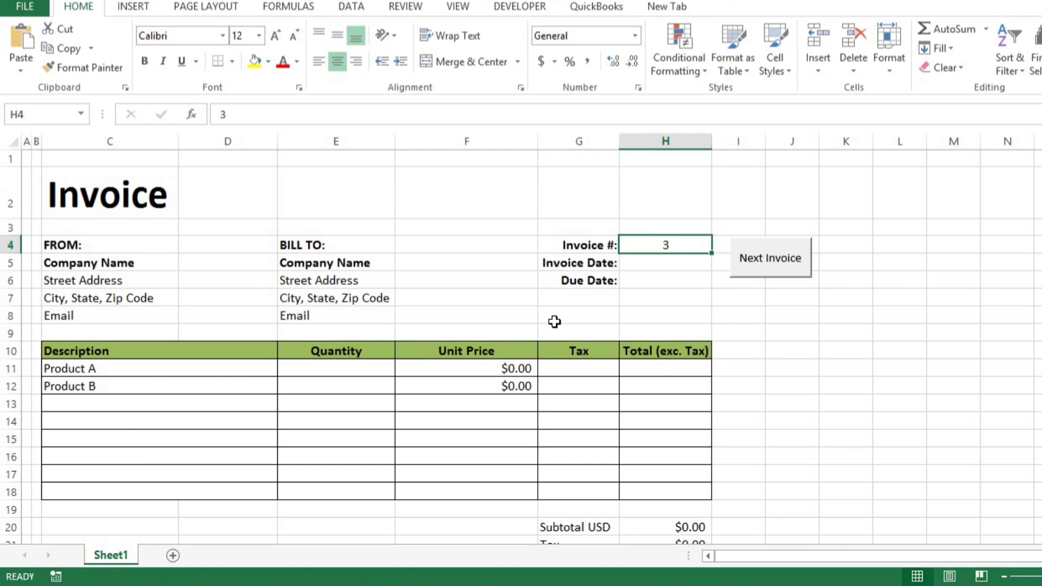
# Use the Next Invoice button twice more to advance the invoice number to 5
pyautogui.click(772, 259)
pyautogui.click(772, 260)
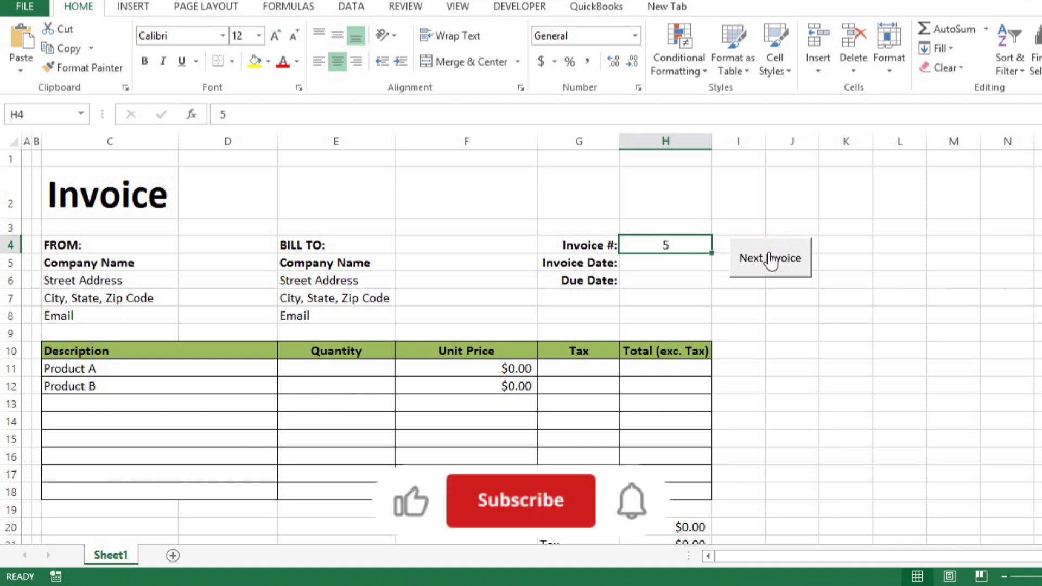